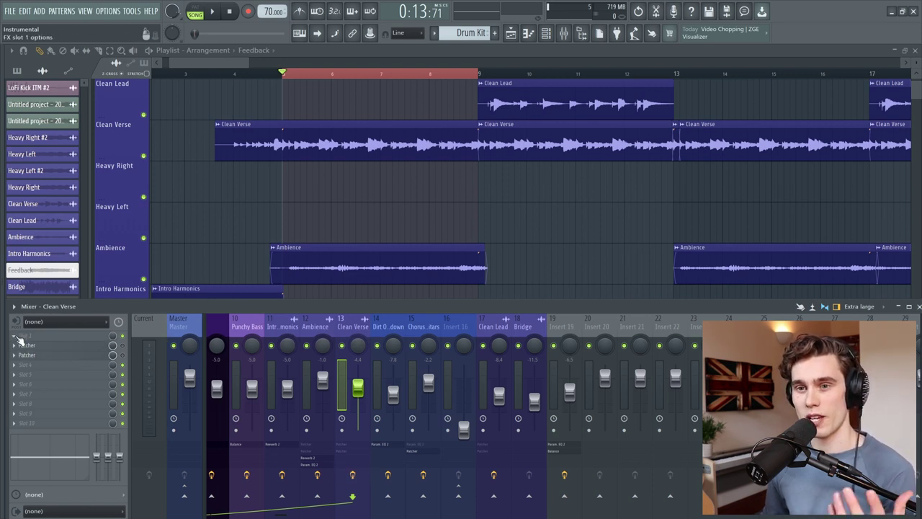
# - Load an empty Patcher into Slot 1 of the Clean Verse mixer insert
pyautogui.click(20, 340)
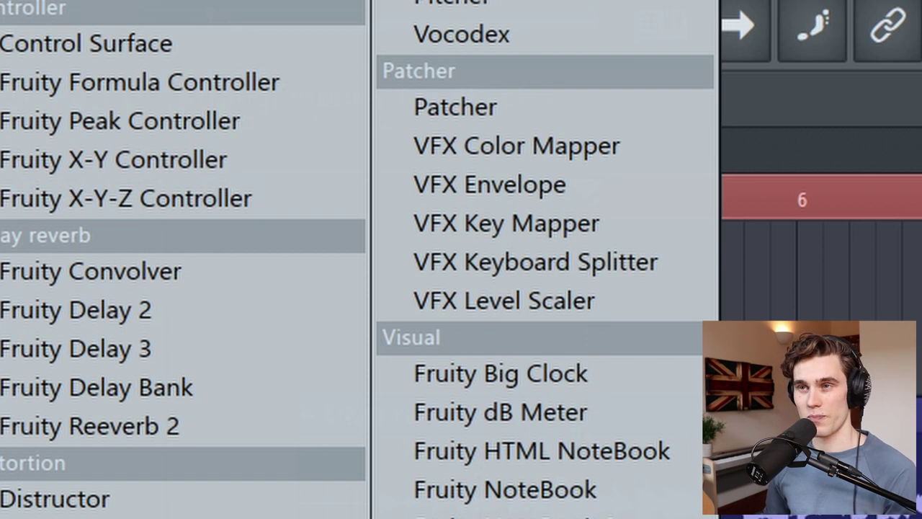
pyautogui.click(509, 113)
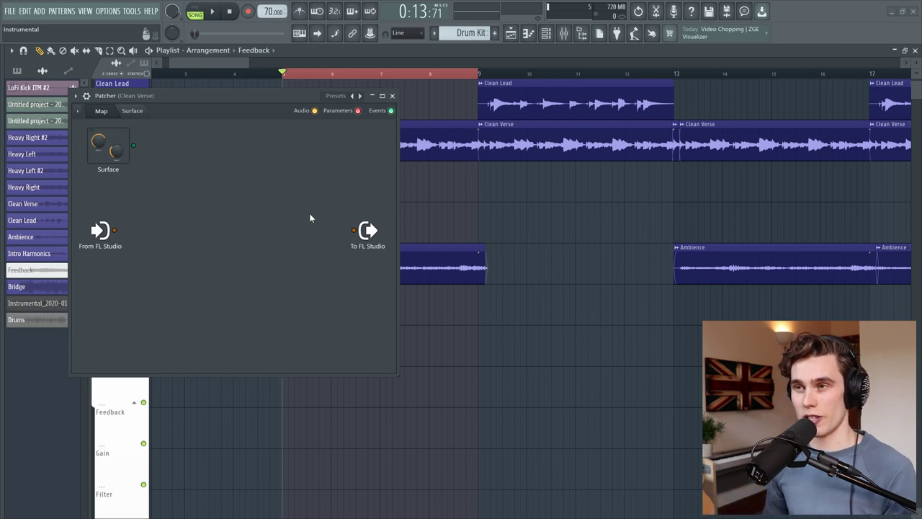
# - Choose WiseLabs 1K Compressor from the Patcher preset list
pyautogui.click(345, 100)
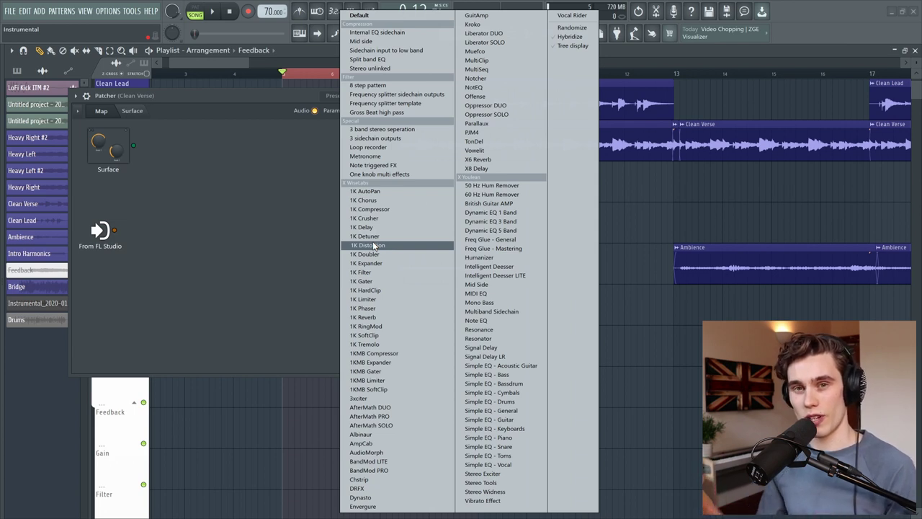
pyautogui.click(388, 210)
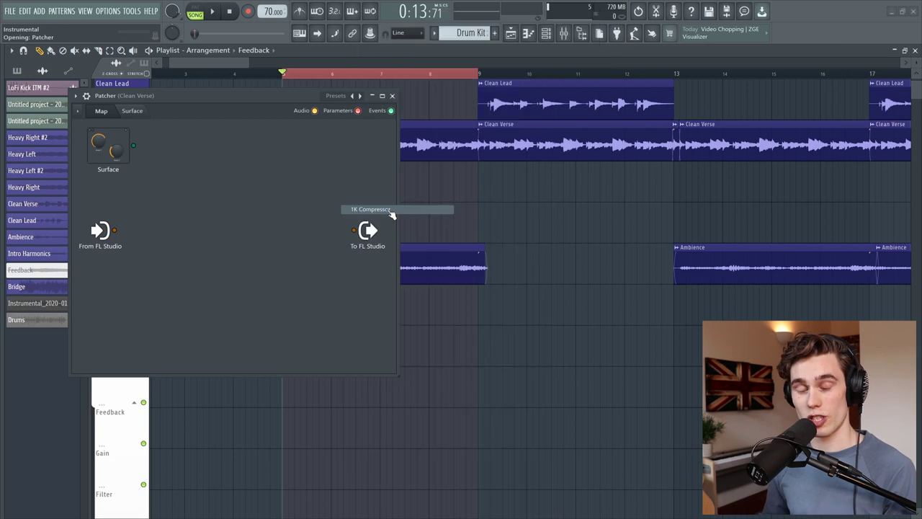
# - Add the 1K Compressor, try its knob, and check the Map before returning to Surface
pyautogui.click(389, 211)
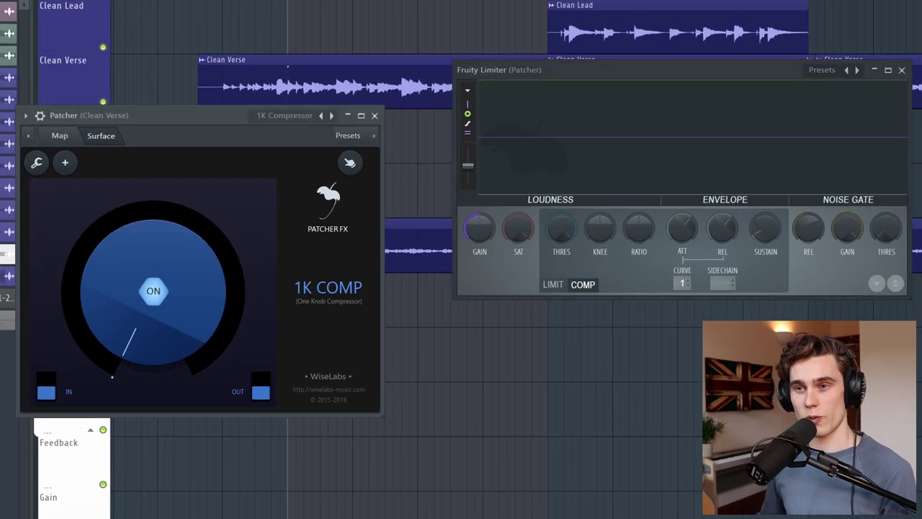
pyautogui.moveTo(88, 342)
pyautogui.mouseDown()
pyautogui.moveTo(88, 273)
pyautogui.moveTo(88, 342)
pyautogui.mouseUp()
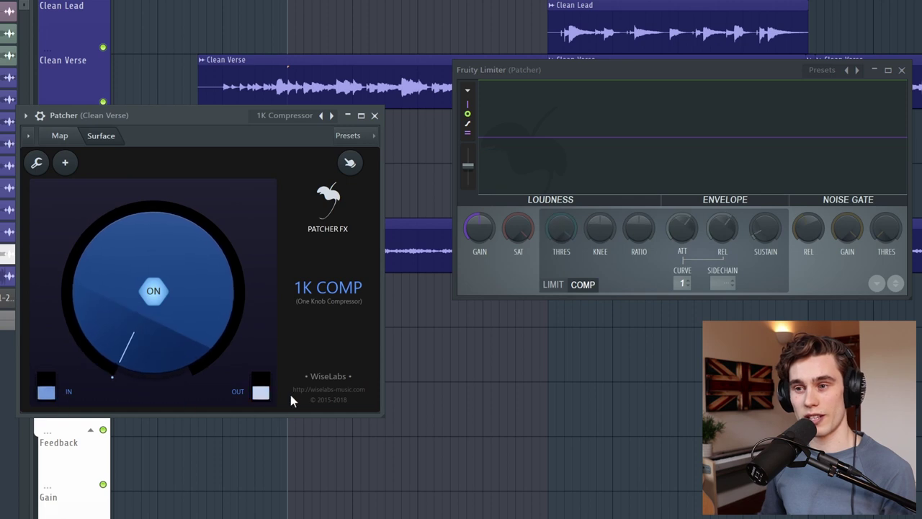
pyautogui.moveTo(144, 339); pyautogui.dragTo(119, 326)
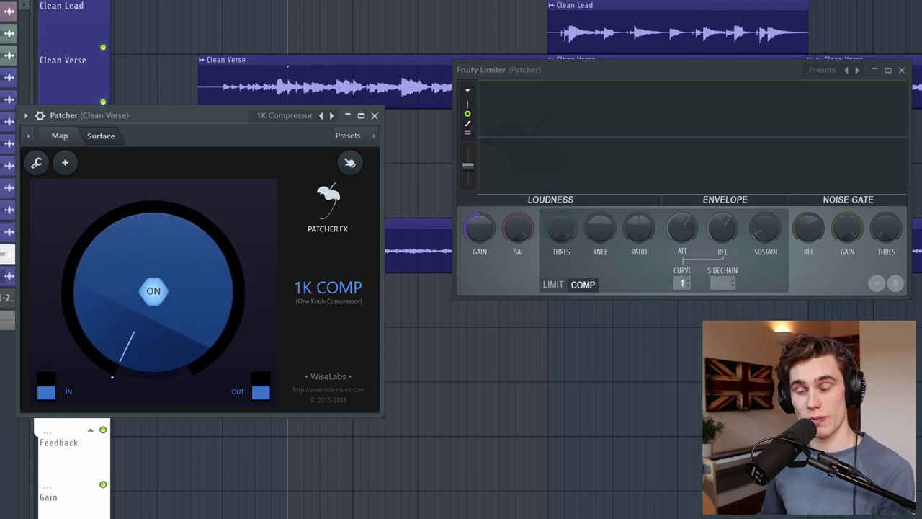
pyautogui.click(61, 137)
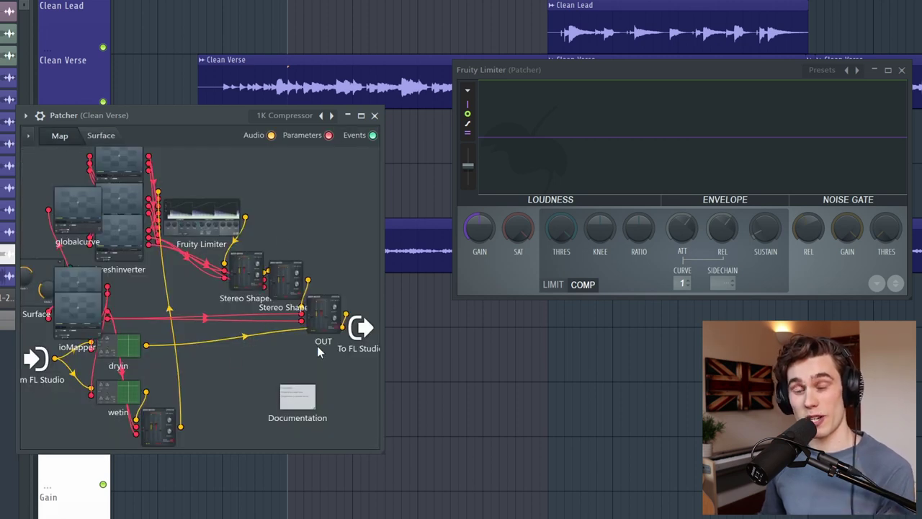
pyautogui.click(102, 136)
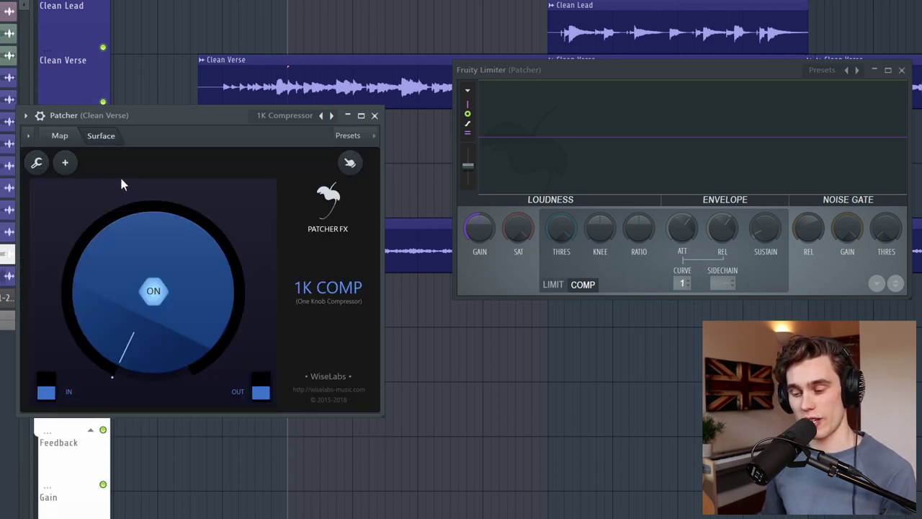
# - Switch 1K COMP on, raise it to about halfway, and A/B it by toggling ON
pyautogui.click(148, 292)
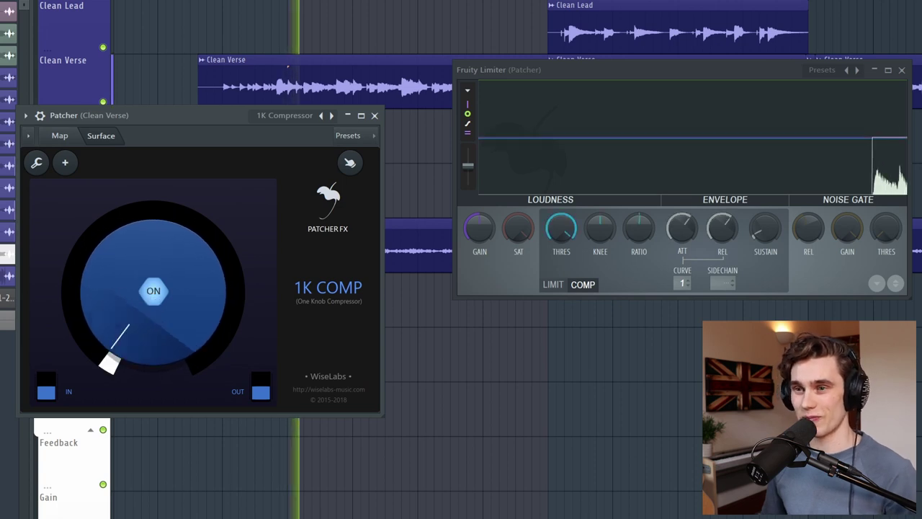
pyautogui.moveTo(147, 292); pyautogui.dragTo(147, 227)
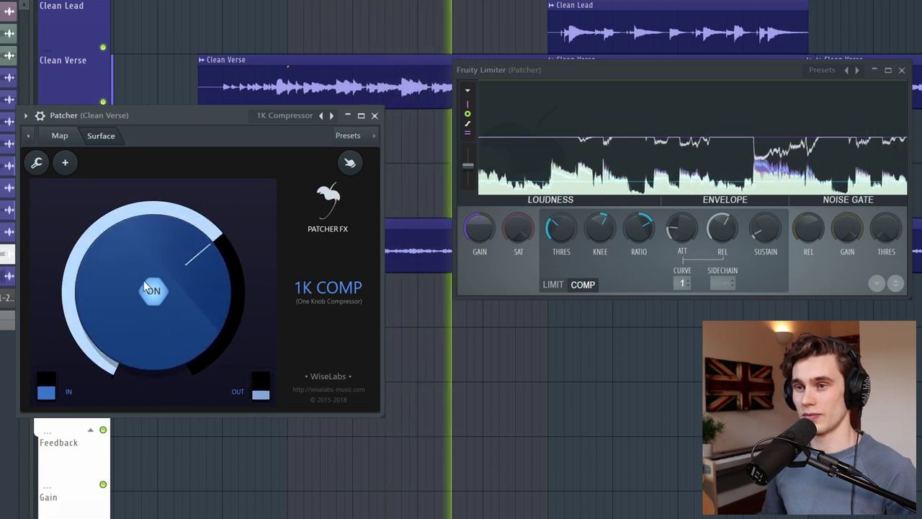
pyautogui.click(154, 292)
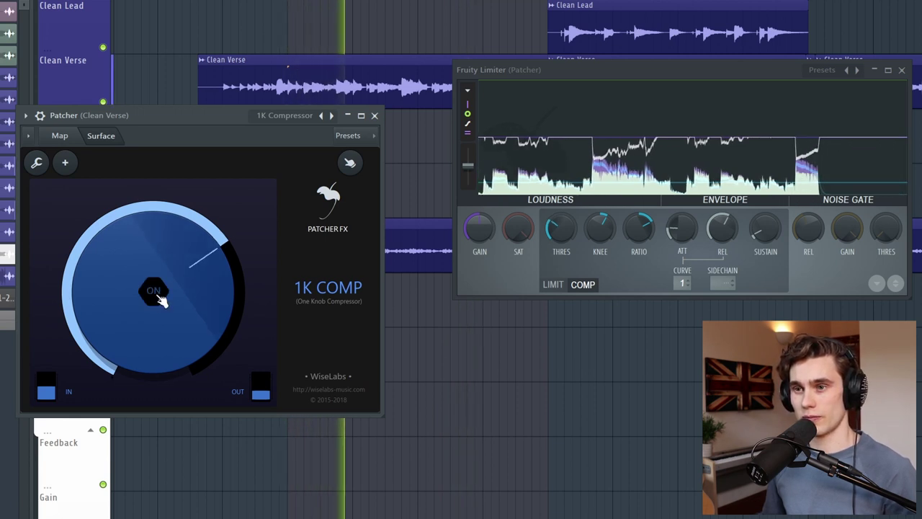
pyautogui.click(159, 296)
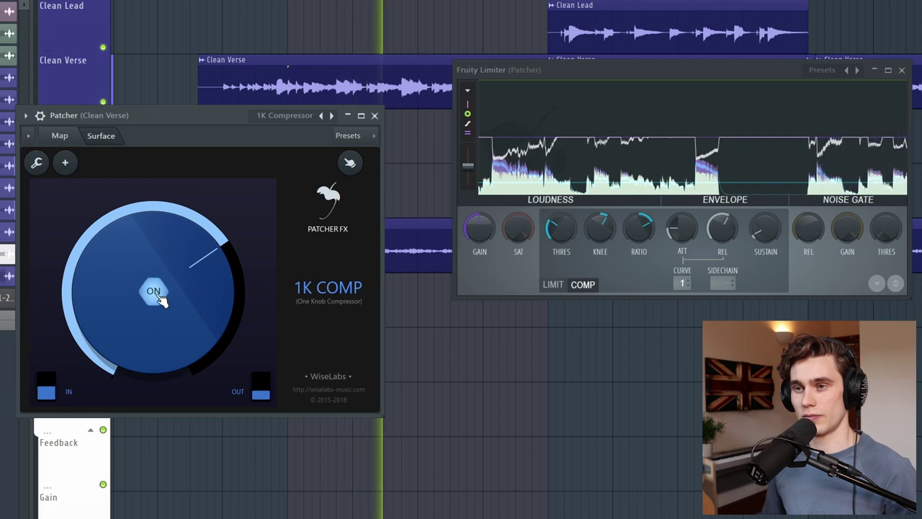
pyautogui.click(159, 297)
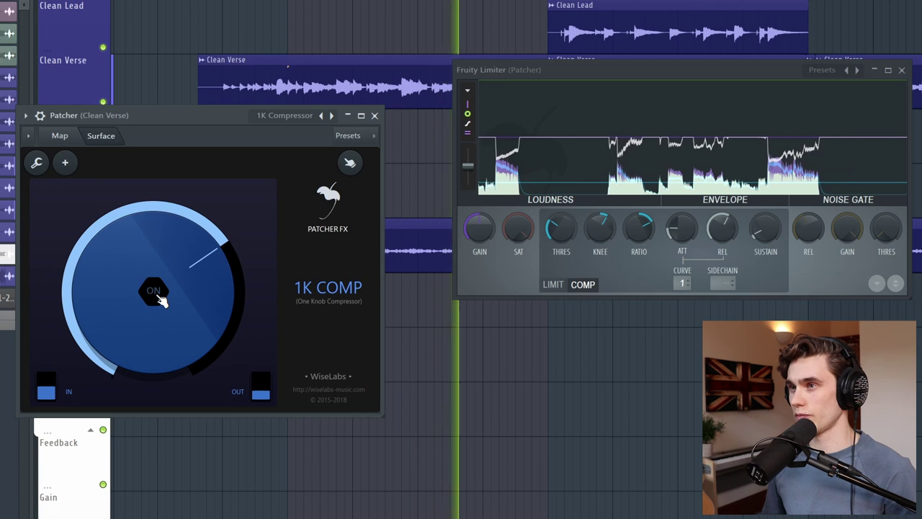
pyautogui.click(160, 297)
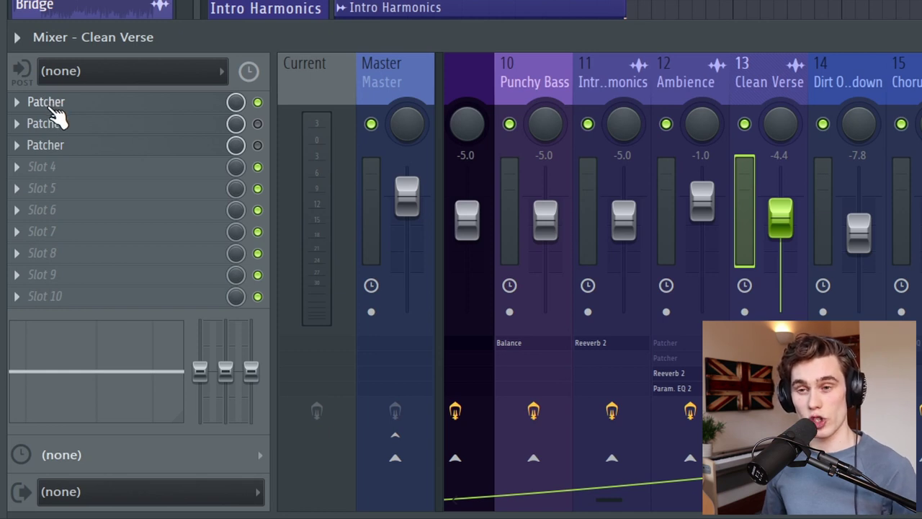
# - Rename the first Clean Verse effect slot to '1K COMP' and give it a colour
pyautogui.press('F2')
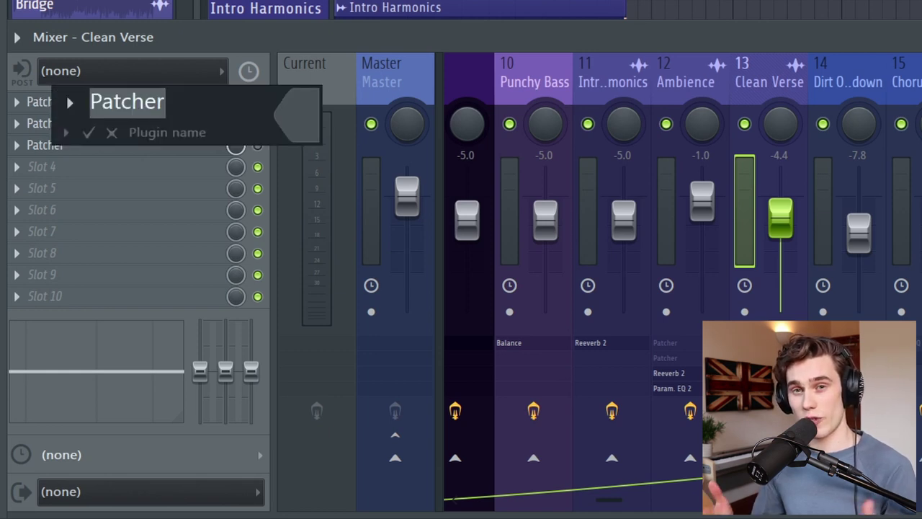
pyautogui.press('BackSpace')
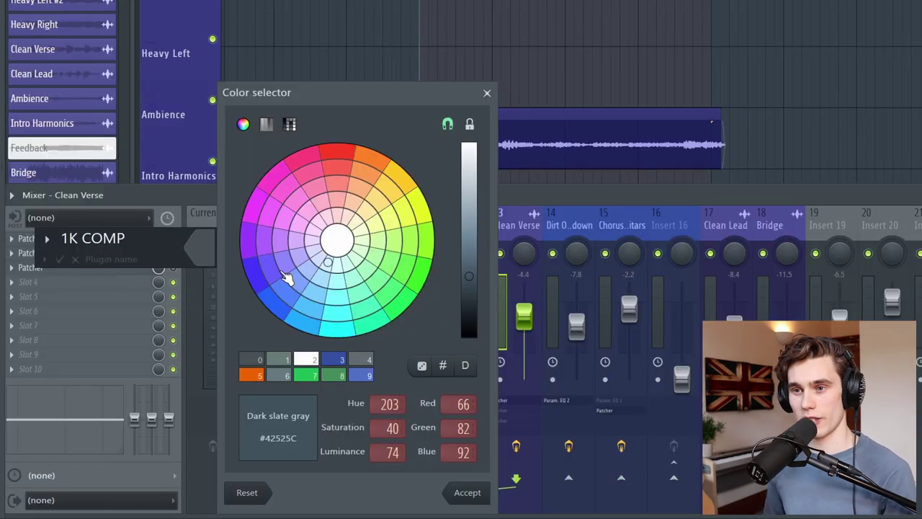
pyautogui.click(286, 279)
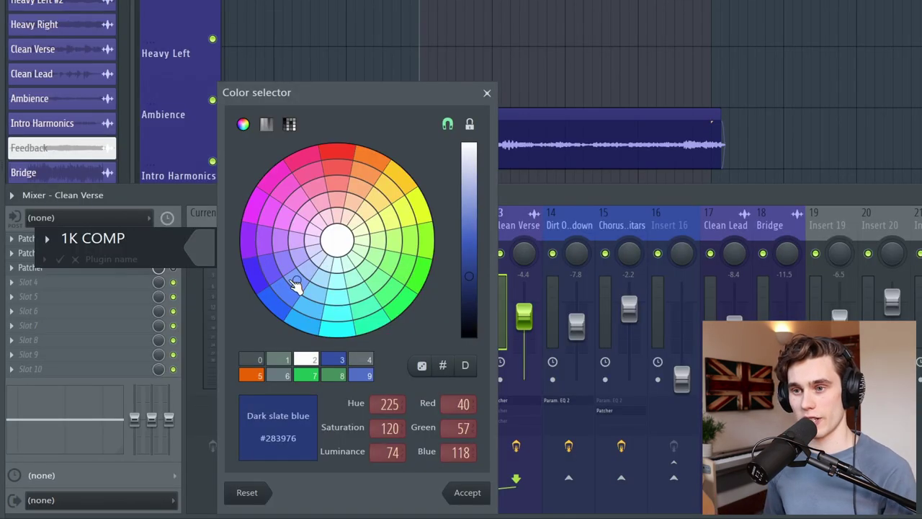
pyautogui.press('Return')
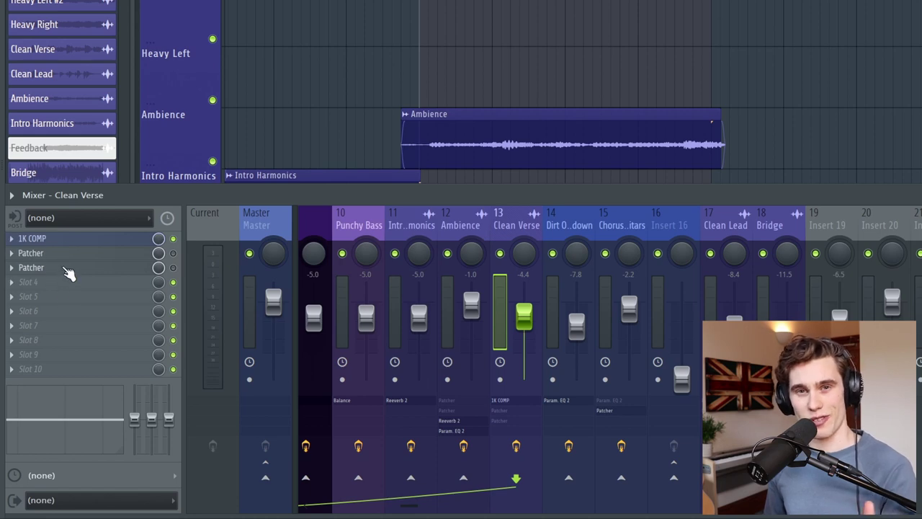
pyautogui.click(160, 264)
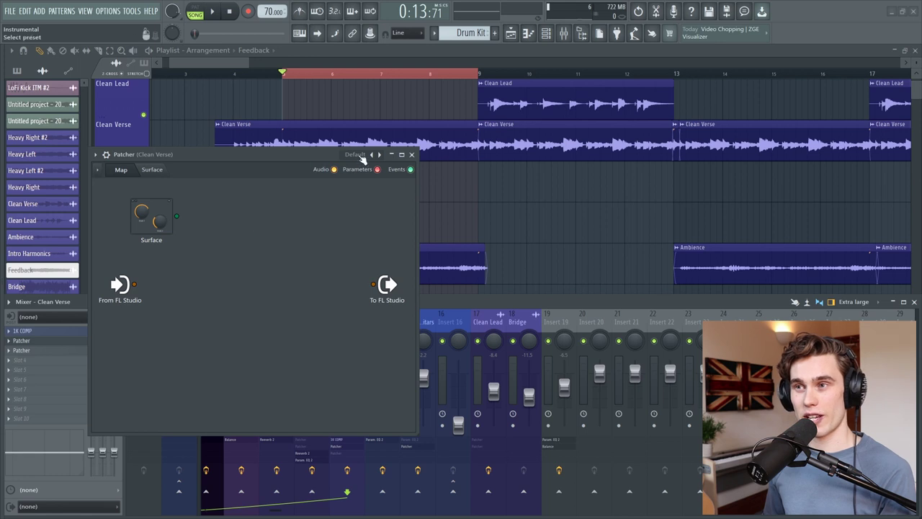
# - Pick Stereo Exciter from the second Patcher's presets to load Youlean Stereo Exciter
pyautogui.click(362, 157)
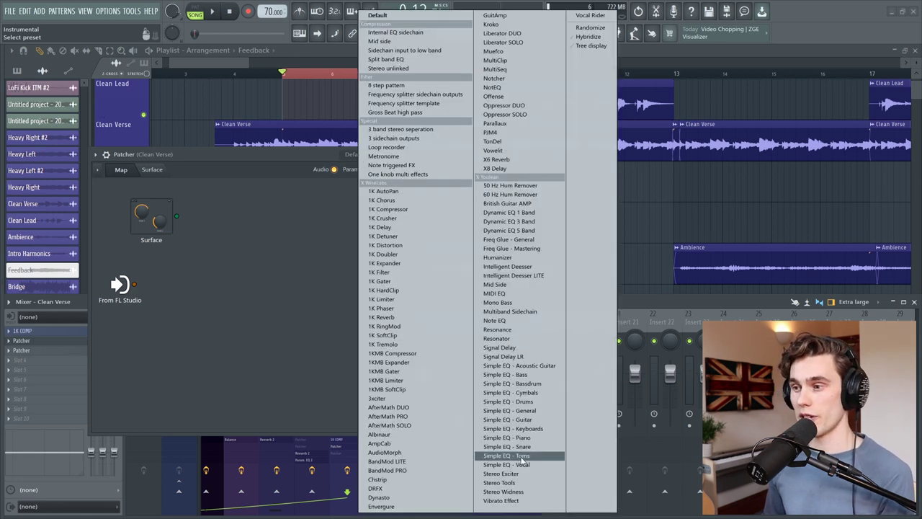
pyautogui.click(516, 474)
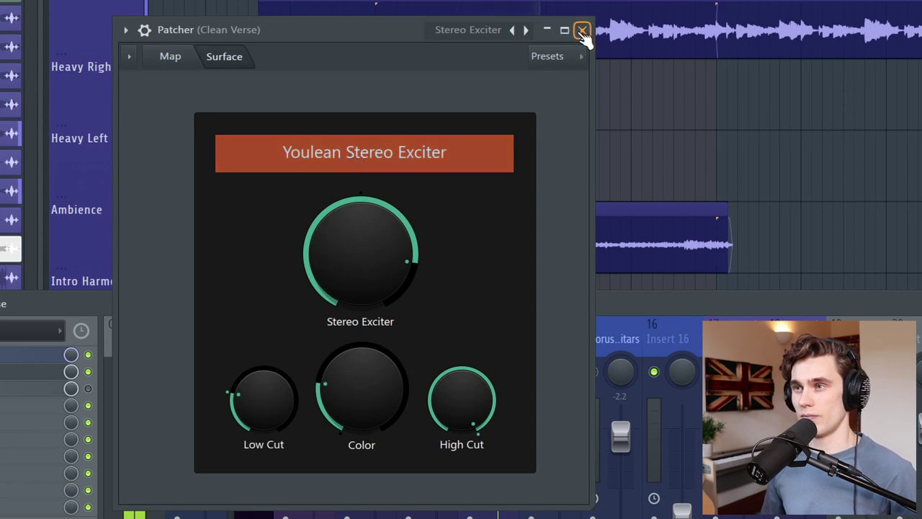
# - Close the Stereo Exciter window and A/B the 1K Reverb by sweeping and bypassing it
pyautogui.click(582, 31)
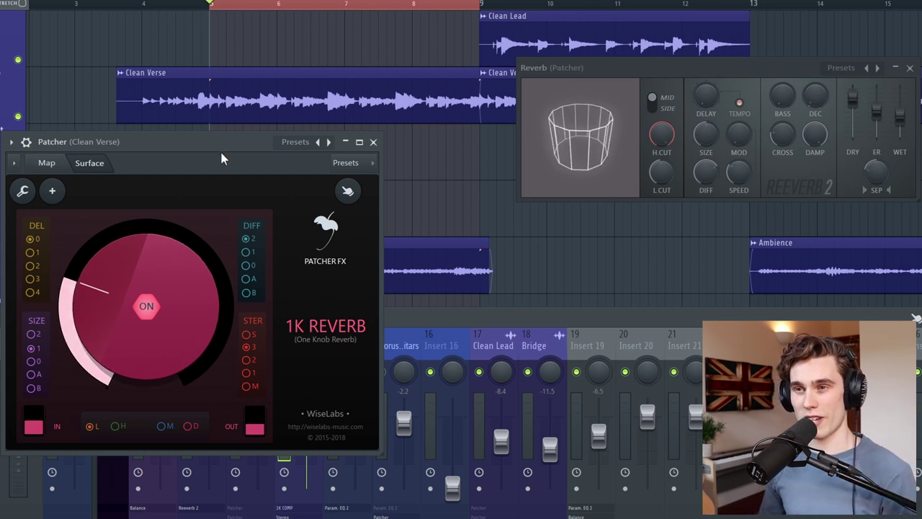
pyautogui.moveTo(102, 319); pyautogui.dragTo(120, 284)
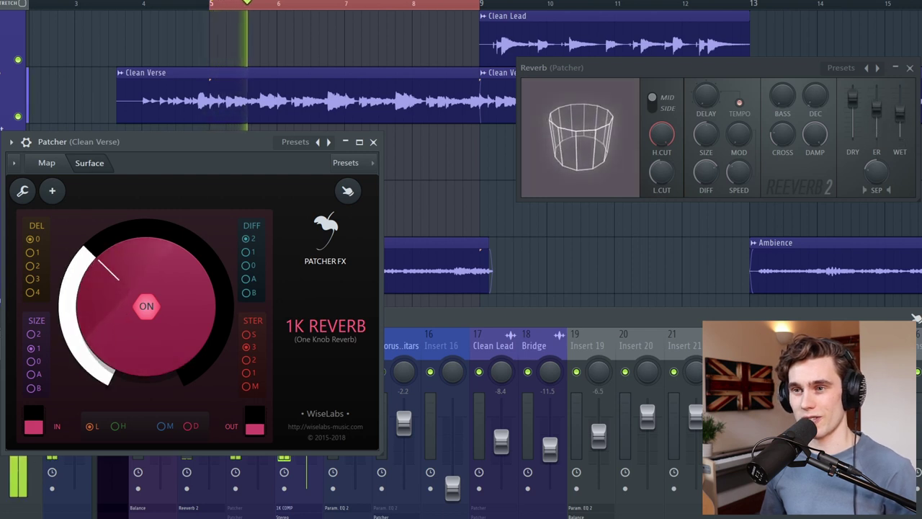
pyautogui.click(149, 315)
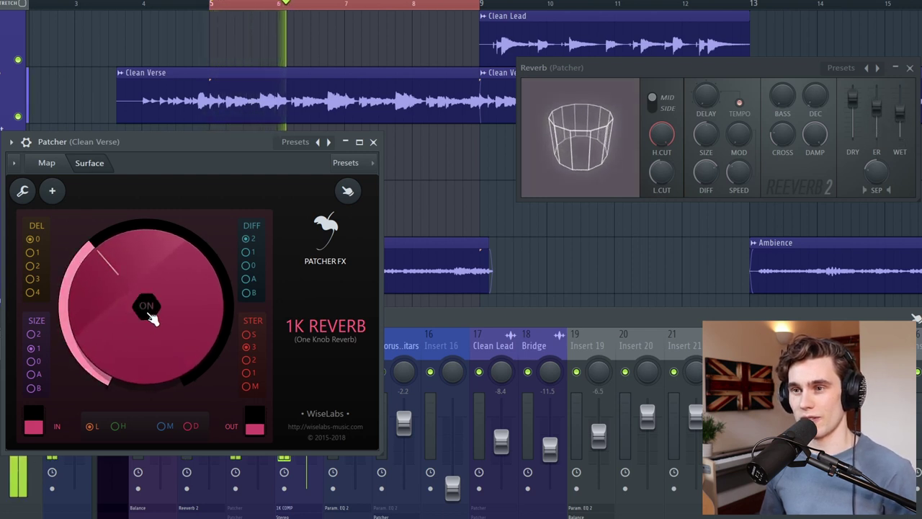
pyautogui.click(149, 314)
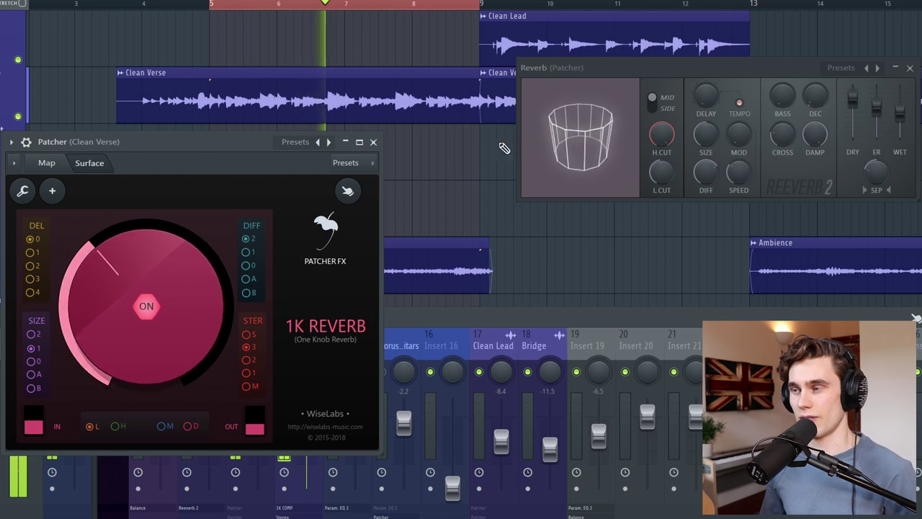
pyautogui.press('space')
# - Audition larger 1K Reverb amounts, settle around a quarter, and view the routing Map
pyautogui.moveTo(179, 285)
pyautogui.mouseDown()
pyautogui.moveTo(179, 242)
pyautogui.moveTo(179, 339)
pyautogui.moveTo(179, 165)
pyautogui.moveTo(180, 285)
pyautogui.mouseUp()
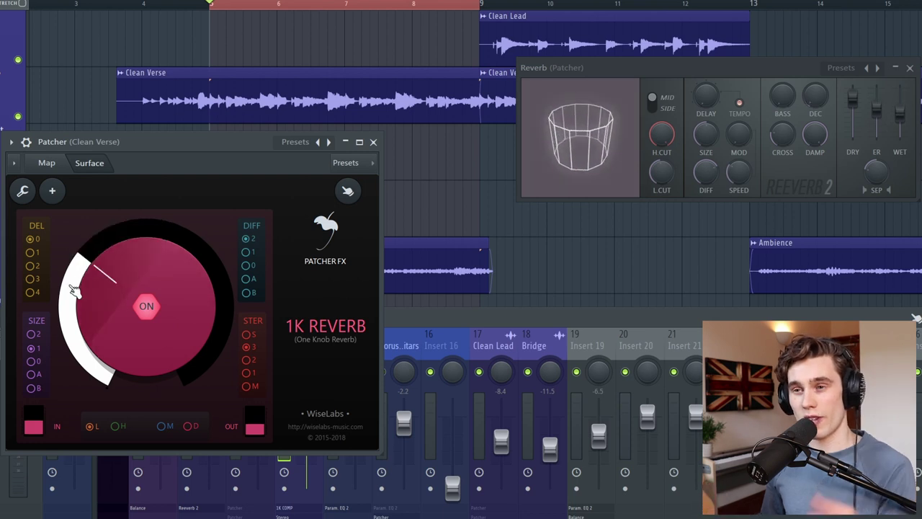
pyautogui.moveTo(72, 288)
pyautogui.mouseDown()
pyautogui.moveTo(72, 339)
pyautogui.moveTo(72, 288)
pyautogui.mouseUp()
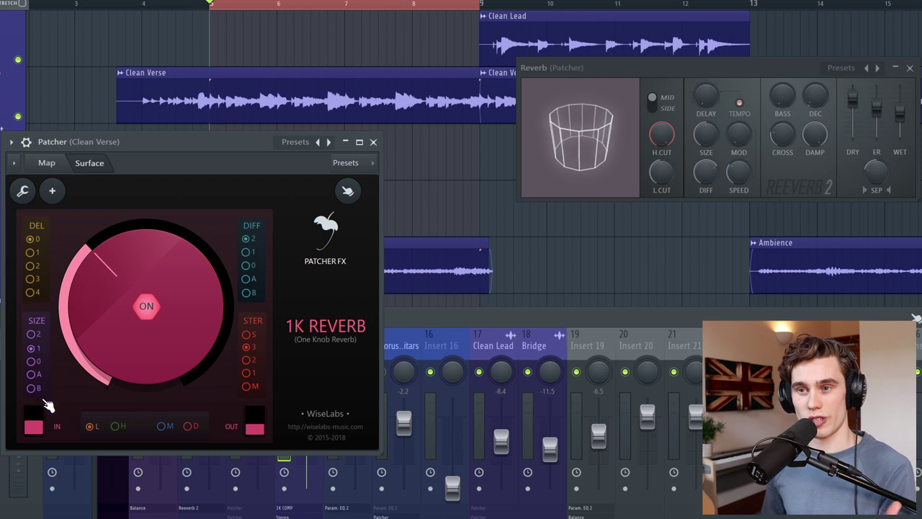
pyautogui.moveTo(62, 364); pyautogui.dragTo(259, 320)
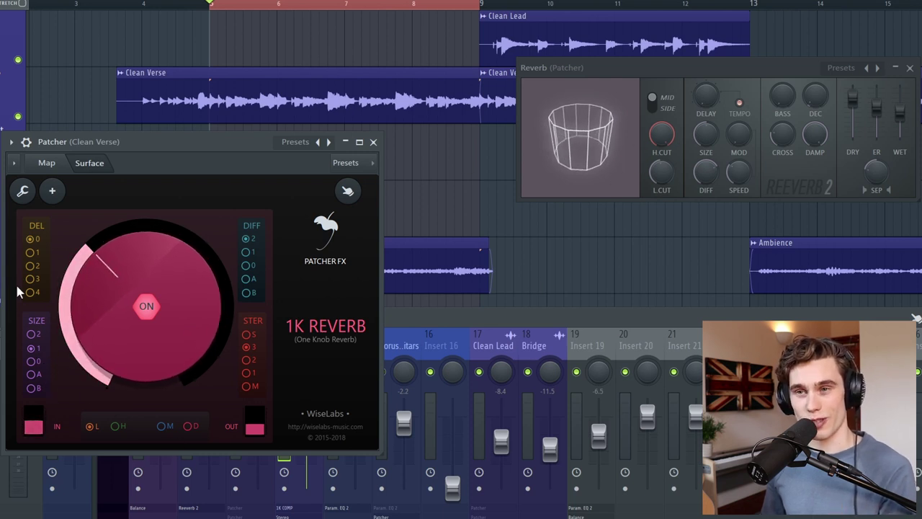
pyautogui.click(58, 165)
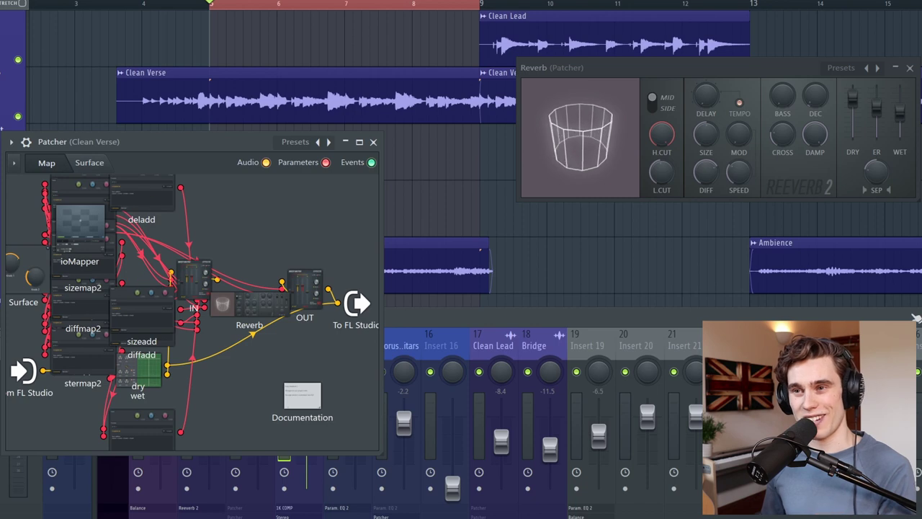
# - Return to the reverb Surface and play the Clean Verse from bar 5, then stop
pyautogui.click(102, 168)
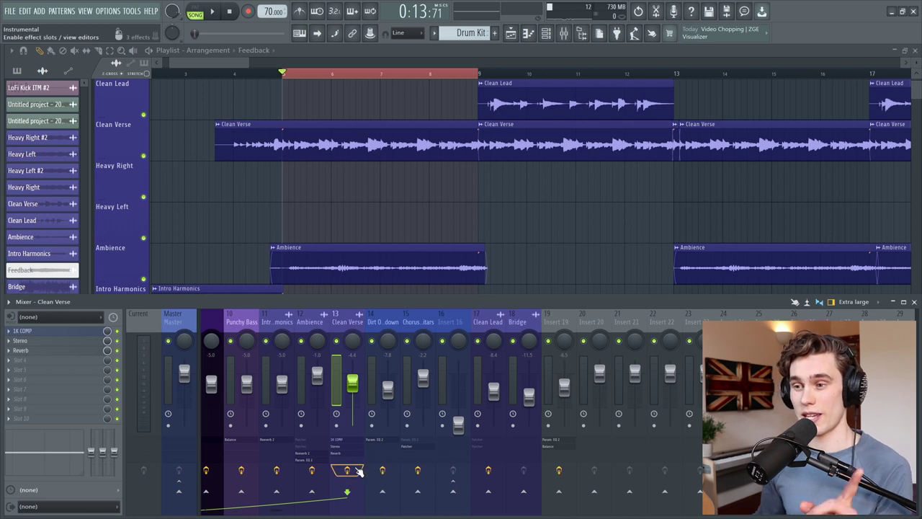
pyautogui.press('space')
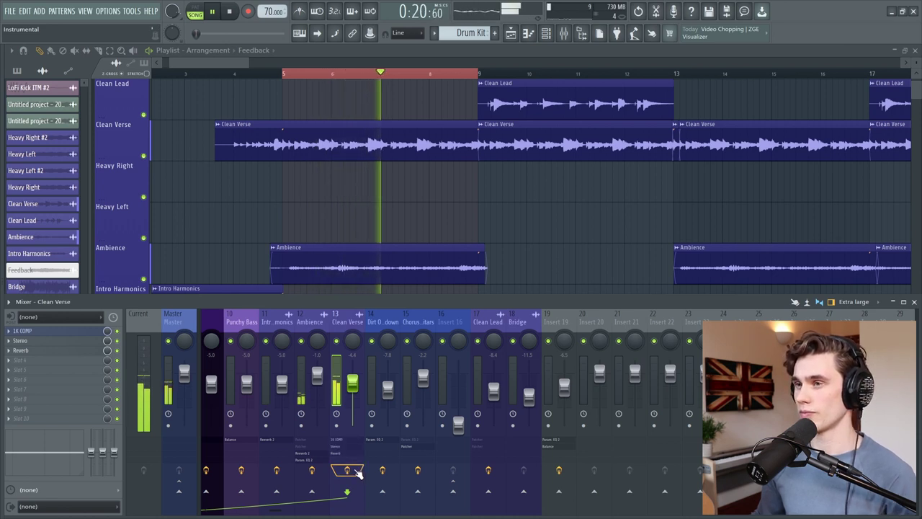
pyautogui.press('space')
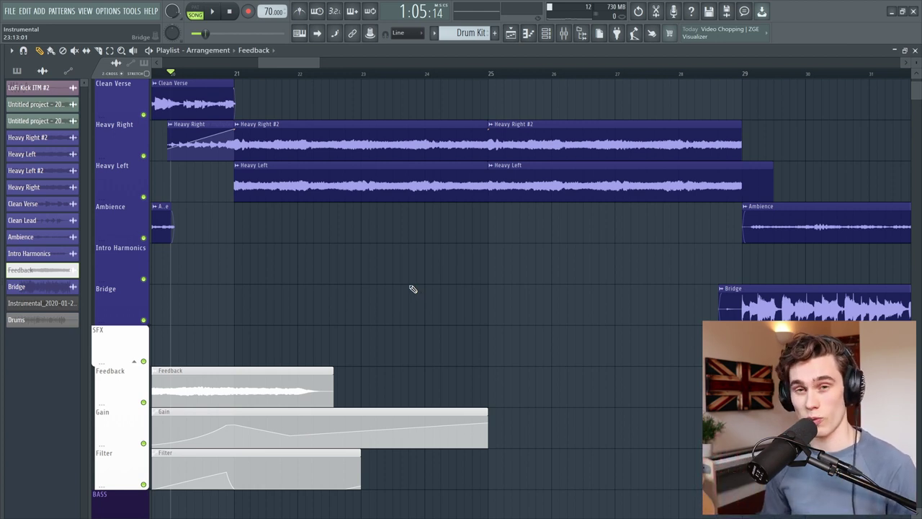
# - Play the chorus, open the Mixer with F9, and select the Chorus Guitars insert's Patcher
pyautogui.press('space')
pyautogui.press('F9')
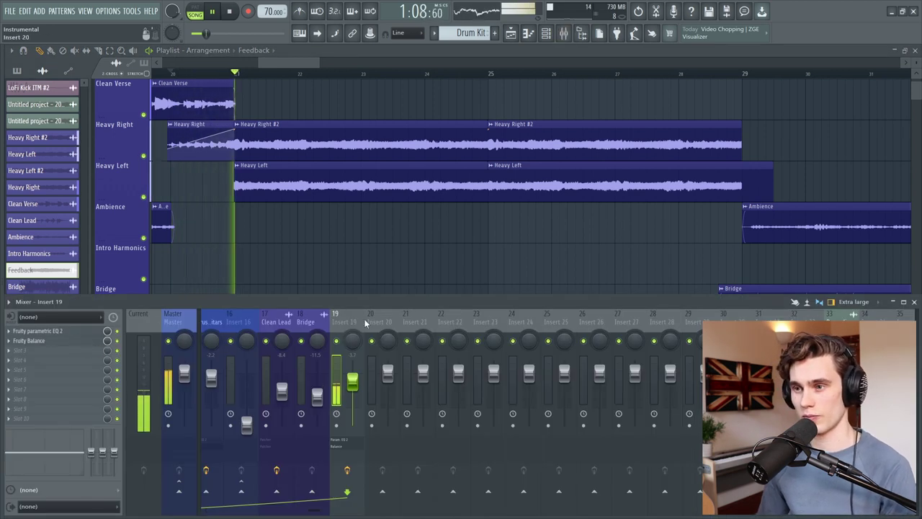
pyautogui.click(305, 322)
pyautogui.click(215, 322)
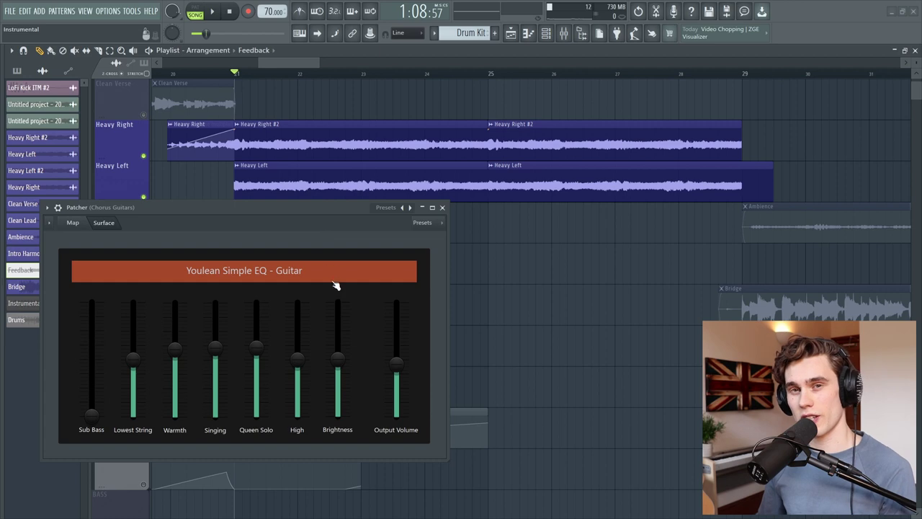
pyautogui.click(388, 208)
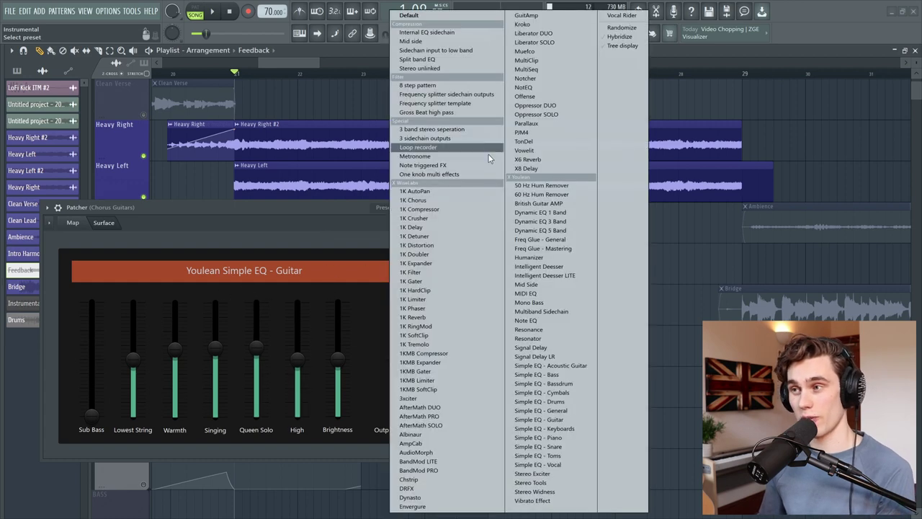
pyautogui.click(243, 216)
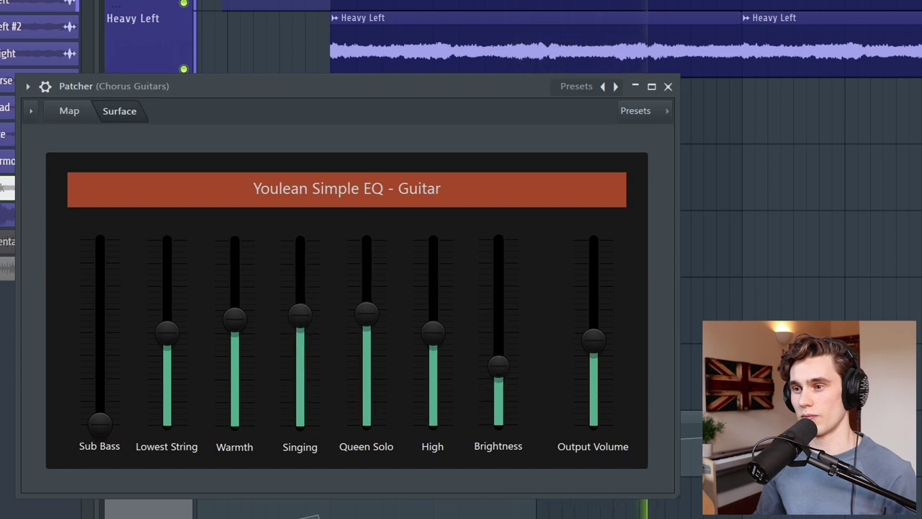
pyautogui.moveTo(498, 395); pyautogui.dragTo(498, 331)
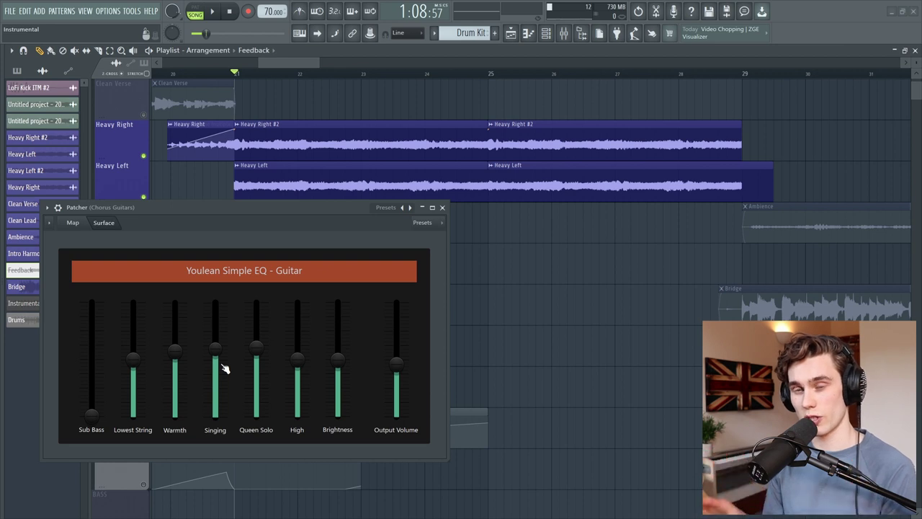
pyautogui.click(75, 224)
pyautogui.doubleClick(179, 268)
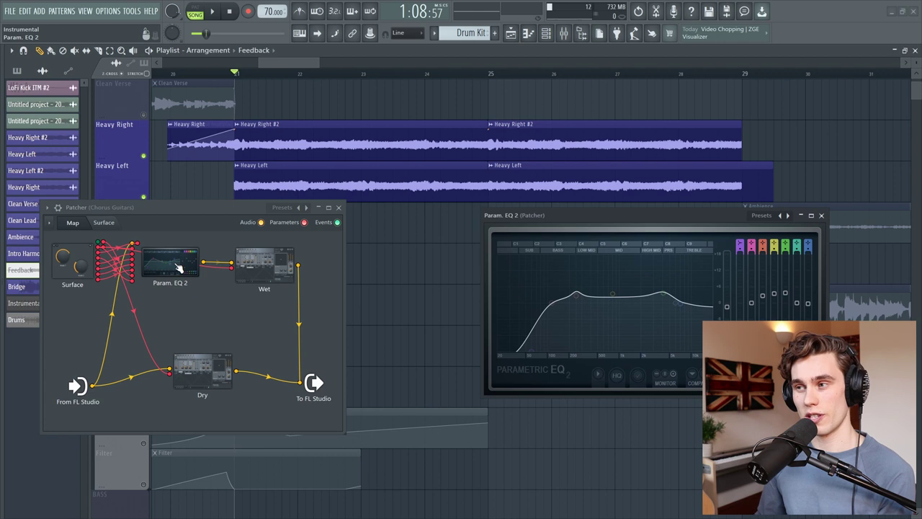
pyautogui.moveTo(626, 227); pyautogui.dragTo(614, 79)
pyautogui.click(104, 222)
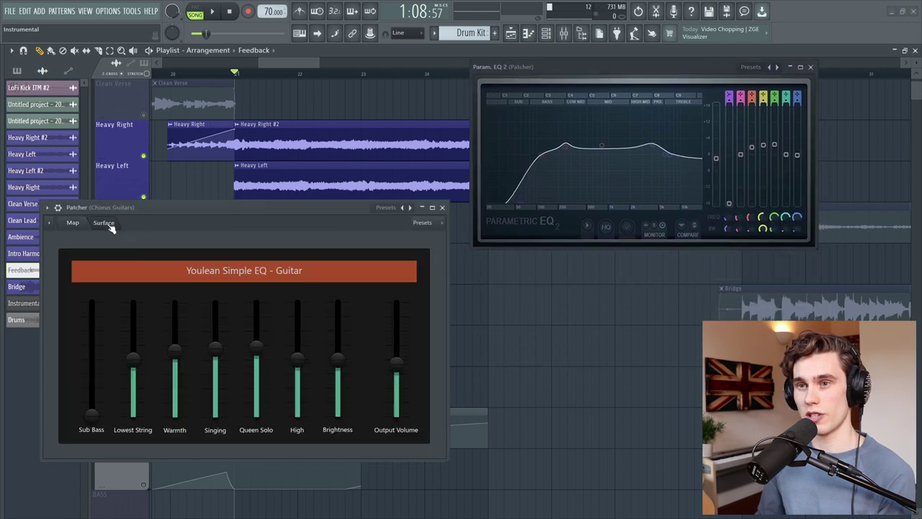
pyautogui.moveTo(225, 361); pyautogui.dragTo(216, 340)
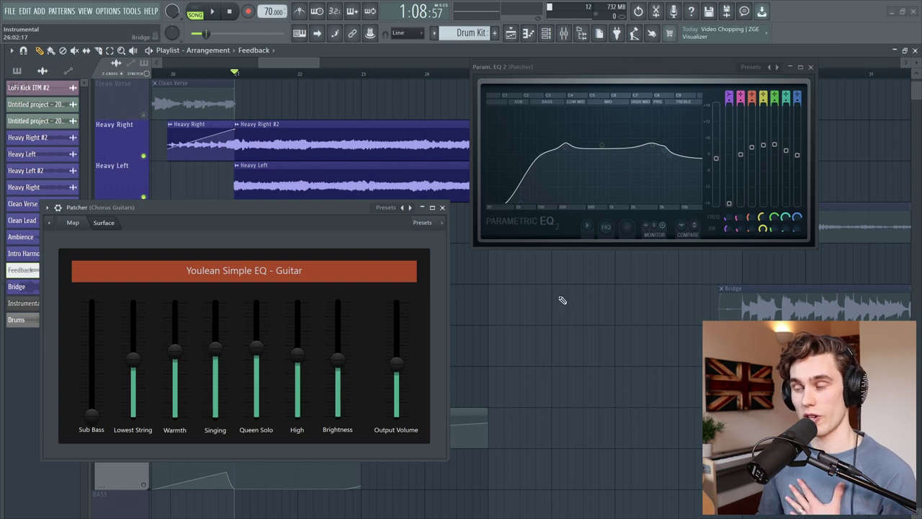
pyautogui.moveTo(620, 68); pyautogui.dragTo(602, 74)
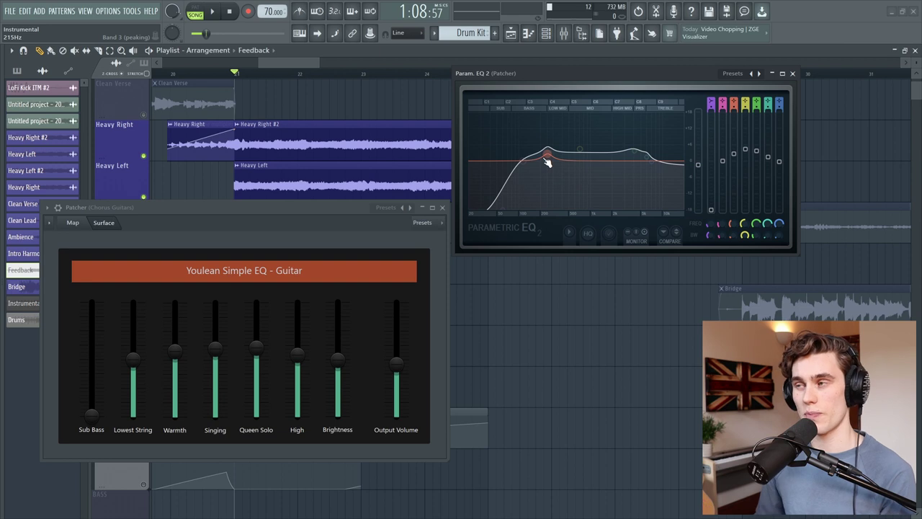
pyautogui.click(792, 75)
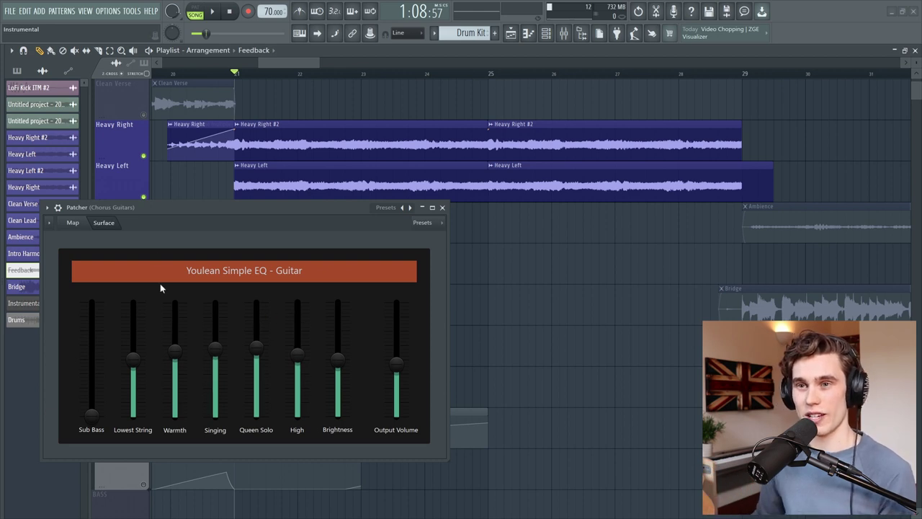
# - Load Dynamic EQ 5 Band into the Chorus Guitars Patcher, move the window up, and view its Map
pyautogui.click(393, 208)
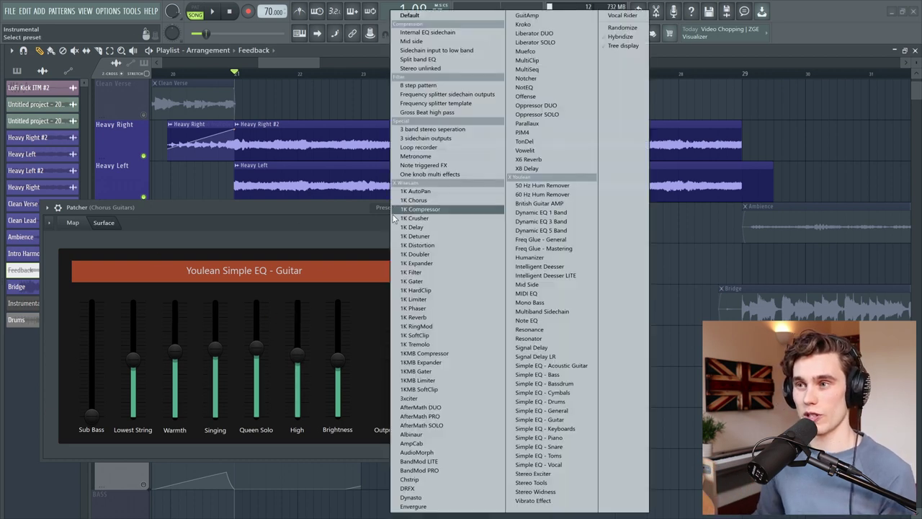
pyautogui.click(552, 232)
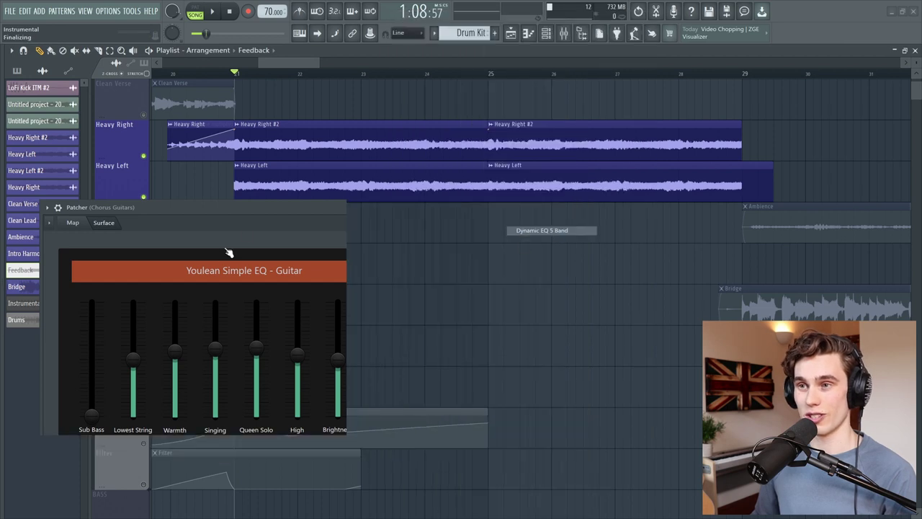
pyautogui.moveTo(243, 206); pyautogui.dragTo(255, 129)
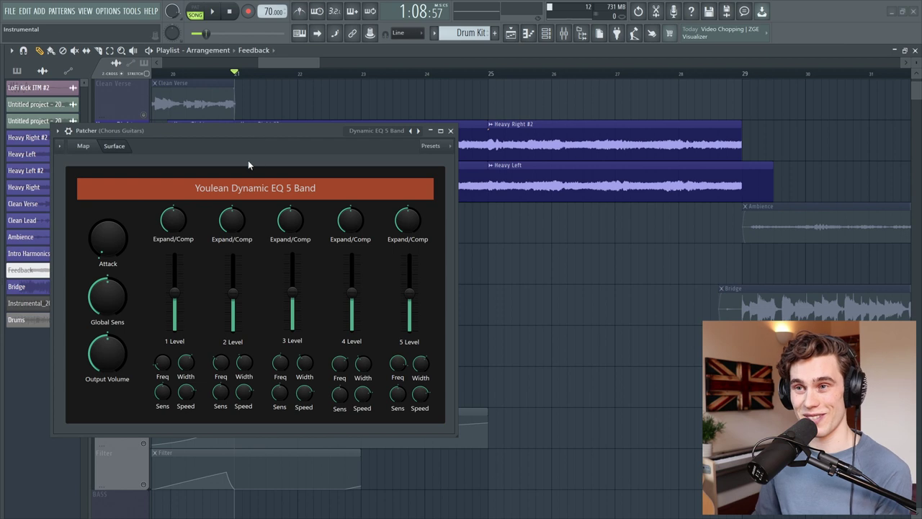
pyautogui.click(84, 146)
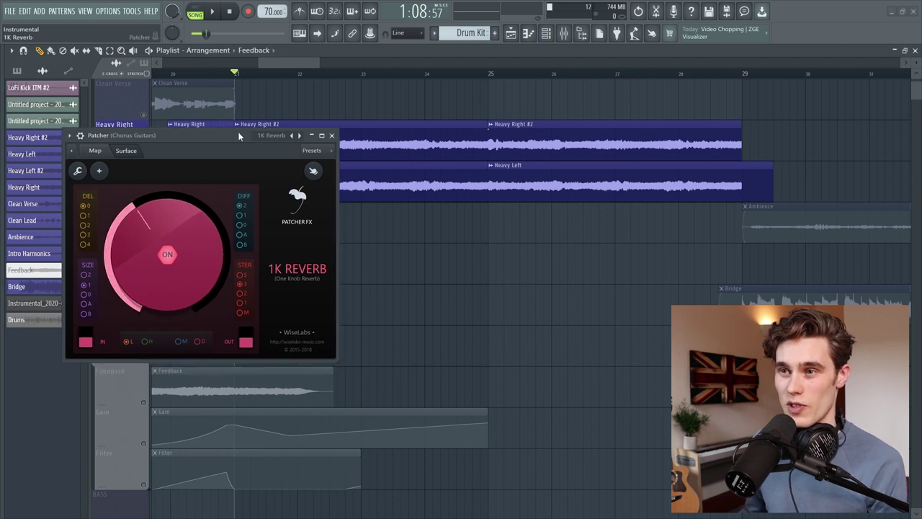
# - Open the Patcher preset list on the Chorus Guitars insert
pyautogui.click(280, 135)
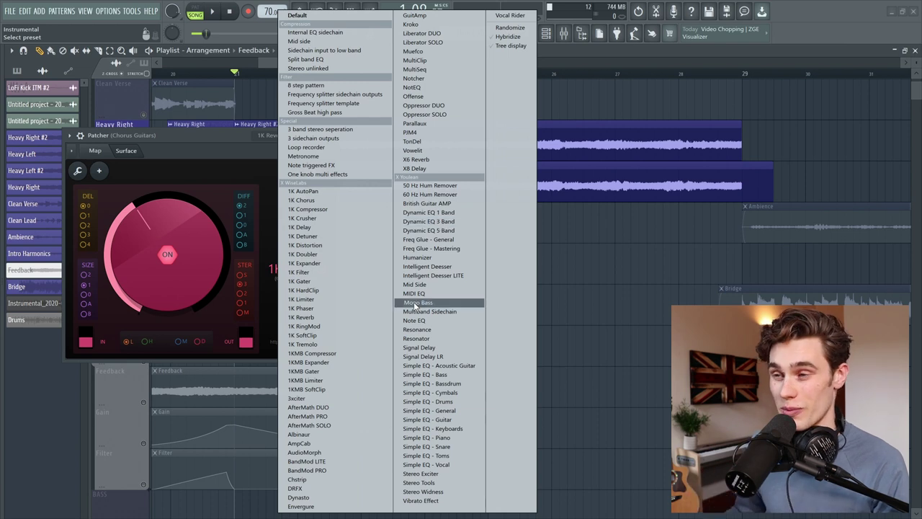
# - Load the Youlean Vocal Rider preset into the Chorus Guitars Patcher
pyautogui.click(514, 17)
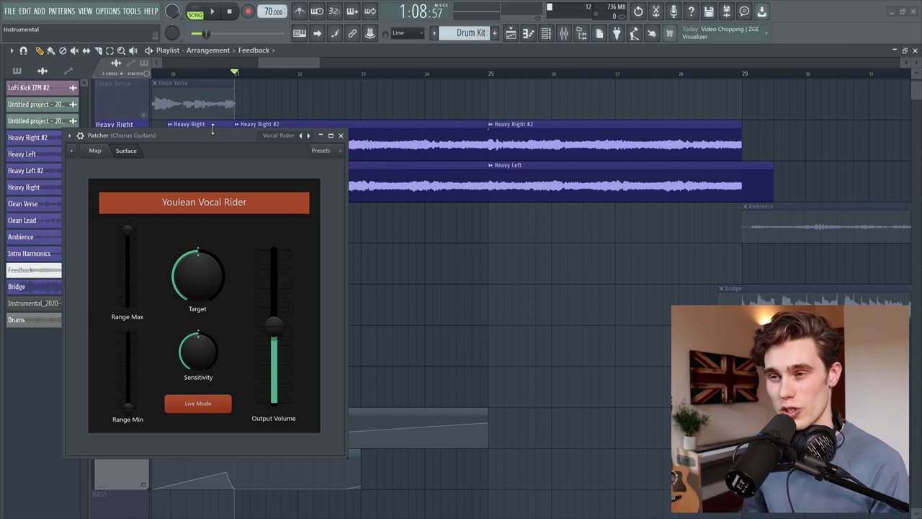
# - Show the Vocal Rider's internal routing map in the Chorus Guitars Patcher
pyautogui.click(95, 152)
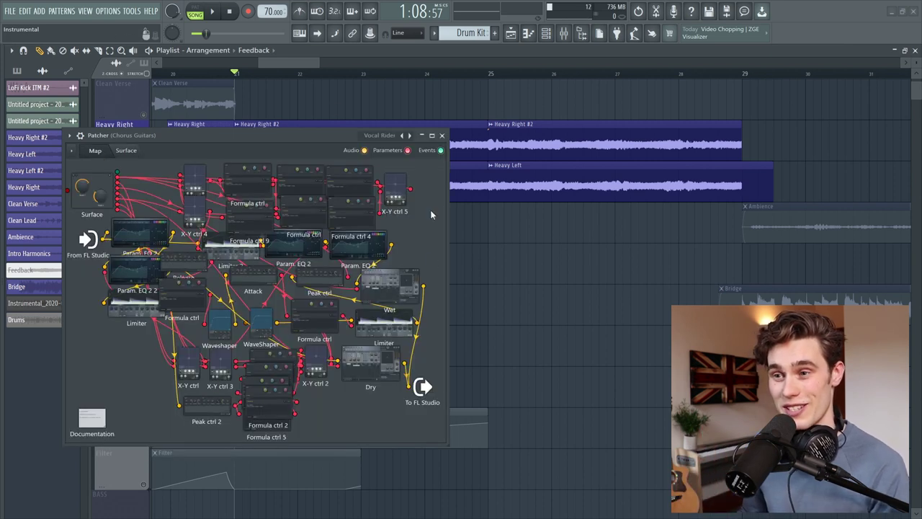